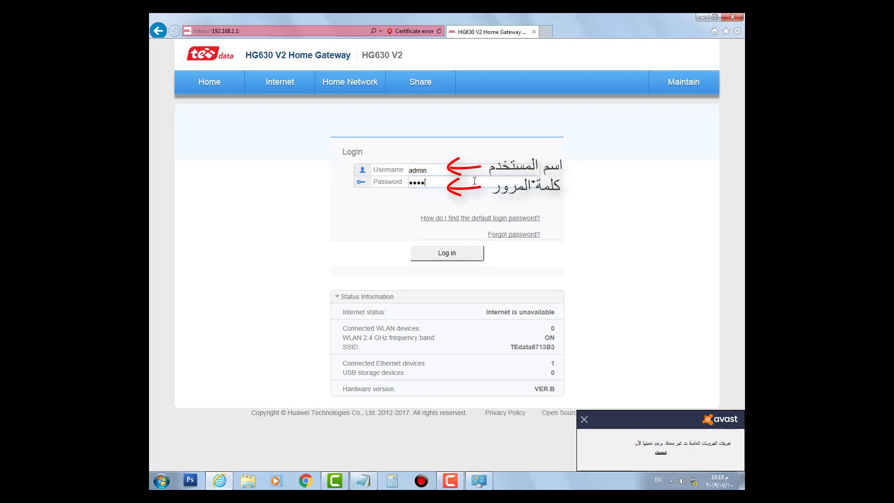
# Enter the admin account password in the Password field, correcting one mistyped character.
pyautogui.write('••')
pyautogui.press('BackSpace')
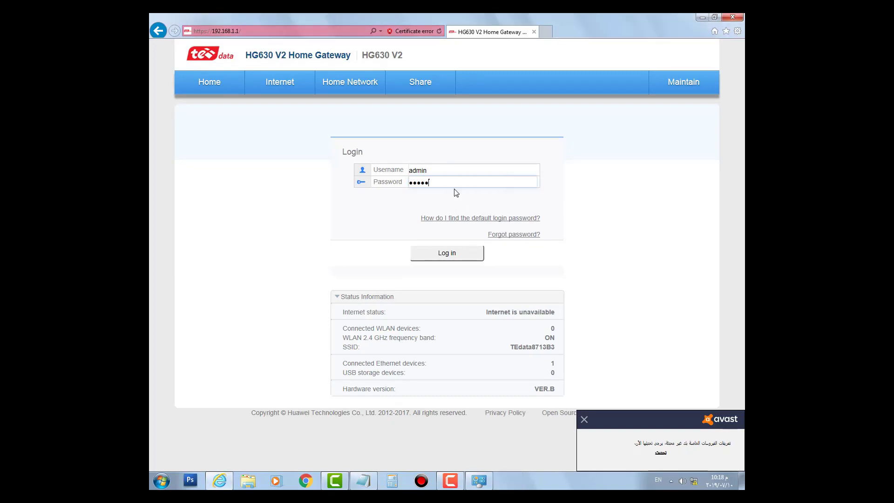
pyautogui.write('••••')
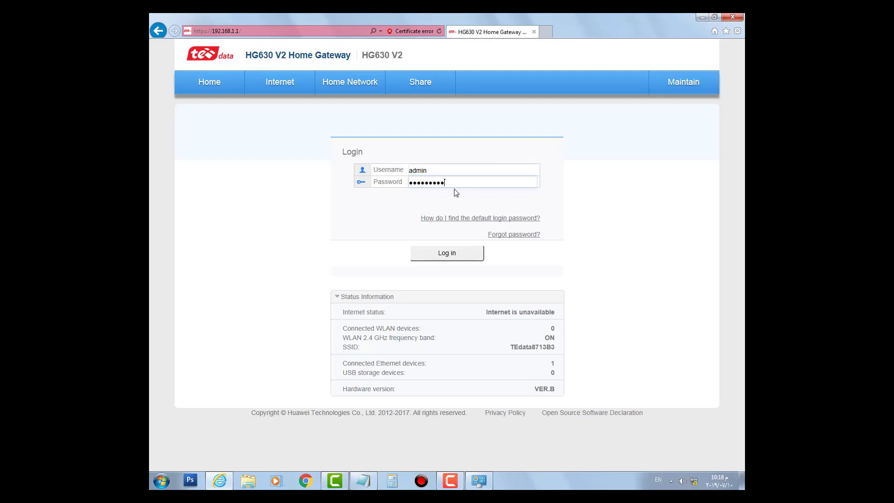
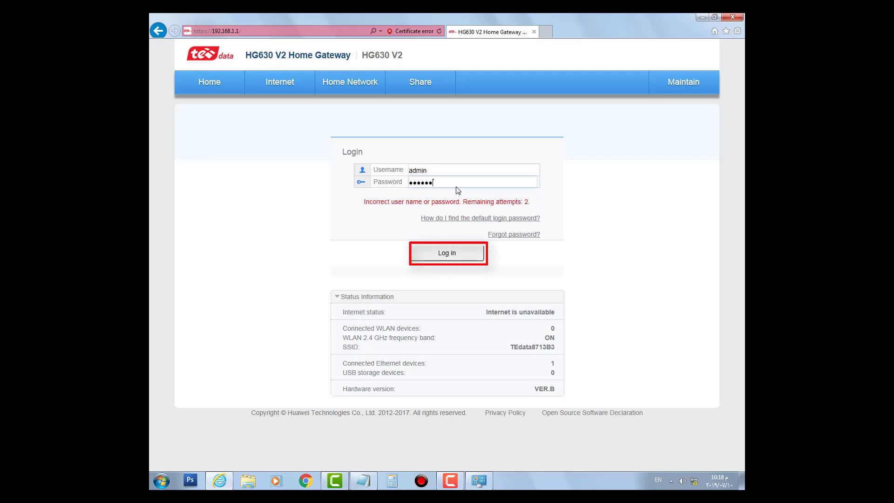
# Log in as admin and postpone changing the default login password.
pyautogui.click(448, 253)
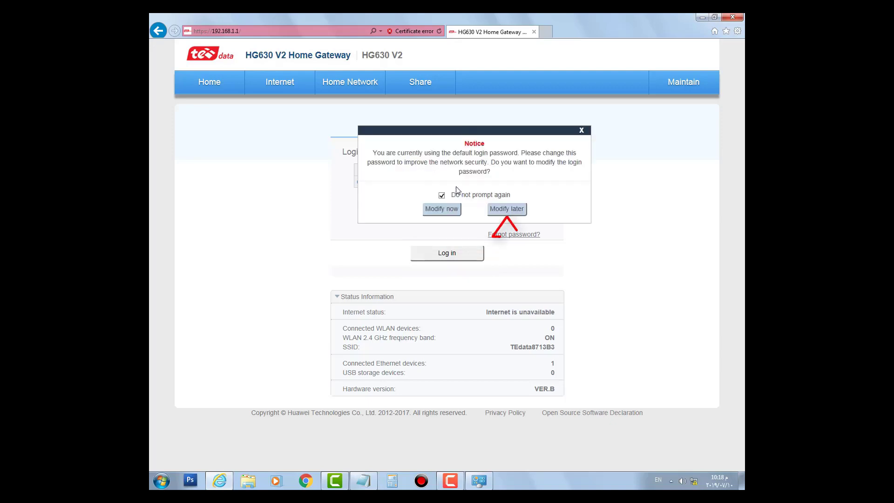
pyautogui.click(498, 210)
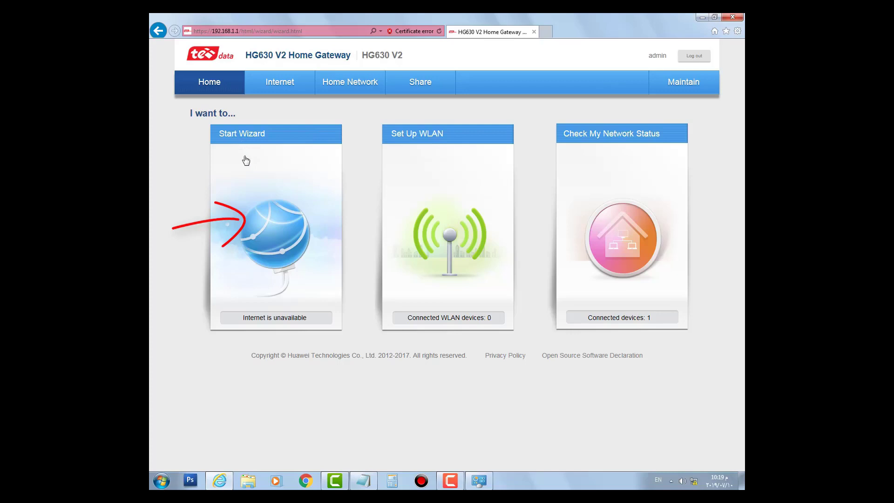
# Run the setup wizard, entering the ISP internet account and password with the password shown.
pyautogui.click(273, 211)
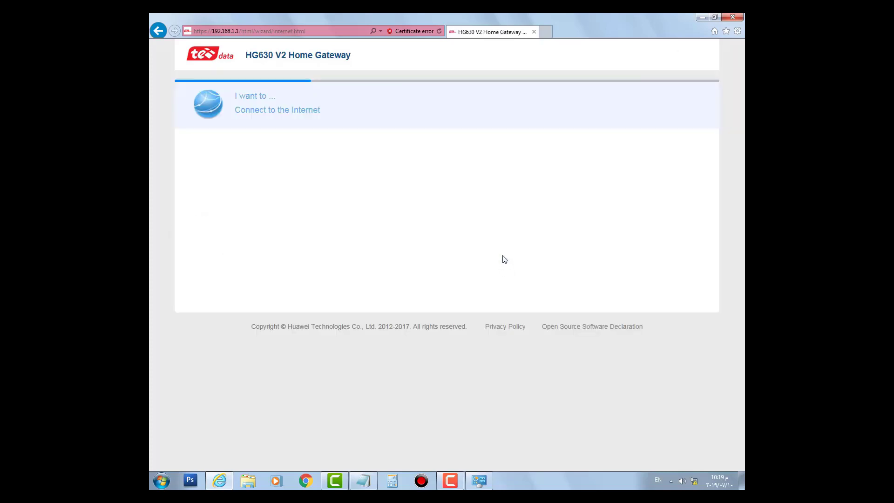
pyautogui.click(335, 209)
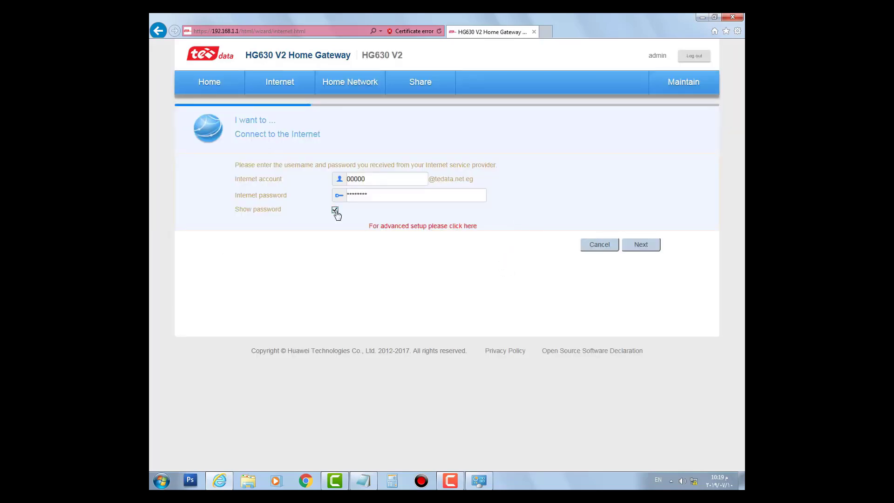
pyautogui.click(363, 481)
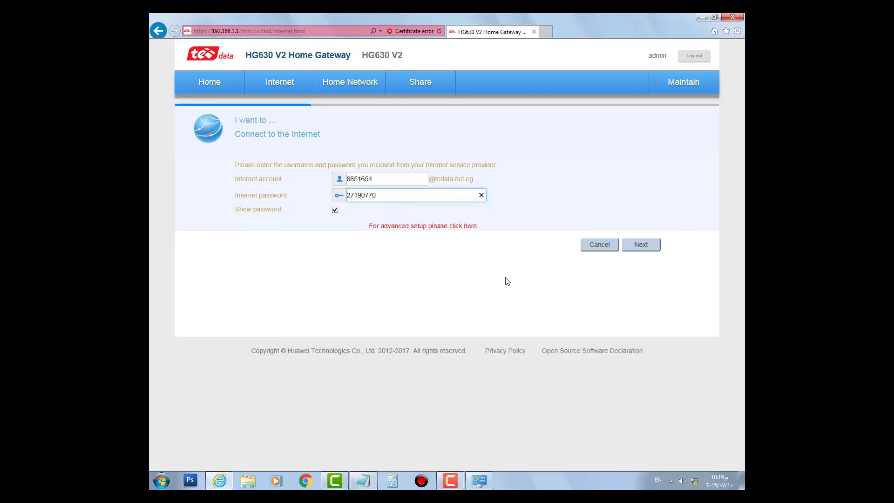
pyautogui.click(498, 283)
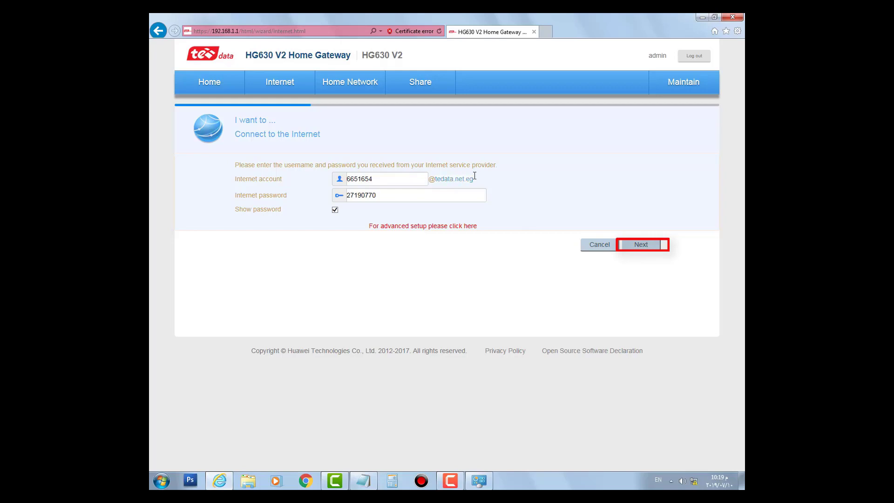
pyautogui.click(638, 245)
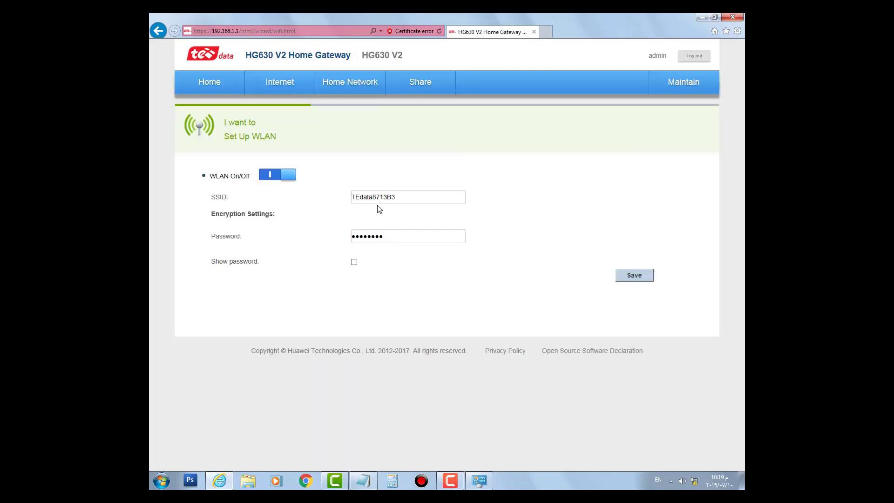
# Rename the Wi-Fi network to 'mo', give it a new password, and save.
pyautogui.doubleClick(408, 197)
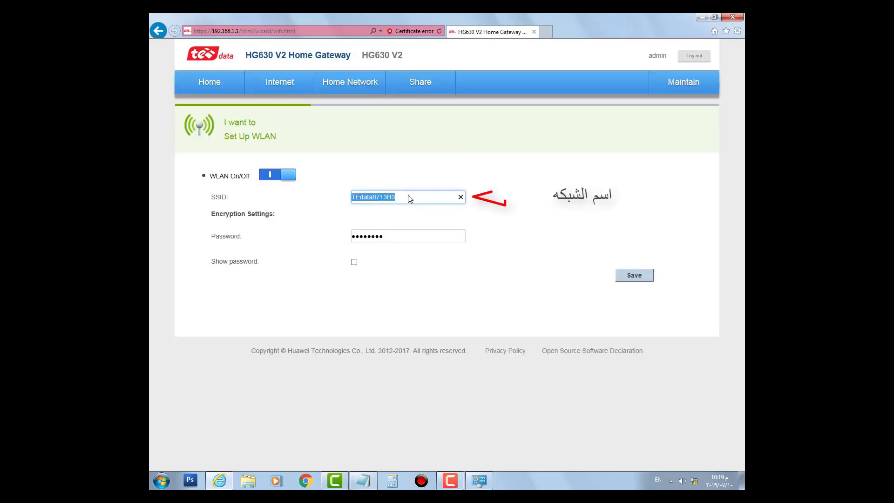
pyautogui.write('mo')
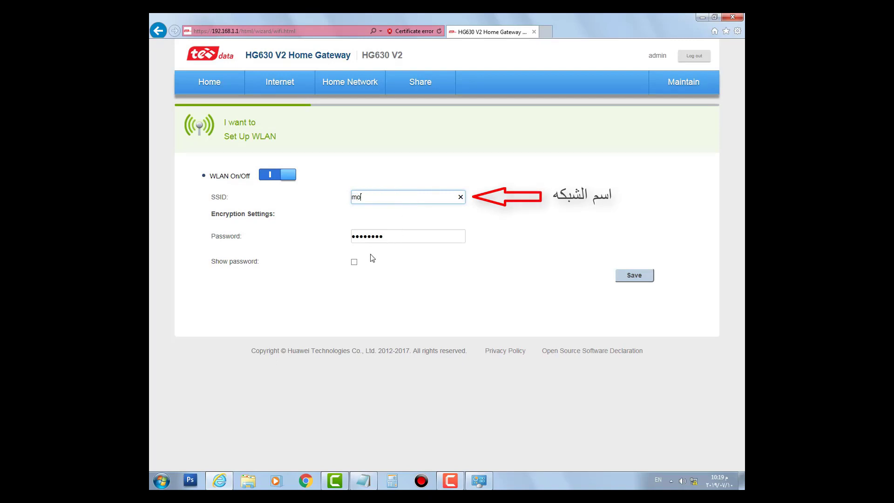
pyautogui.doubleClick(390, 238)
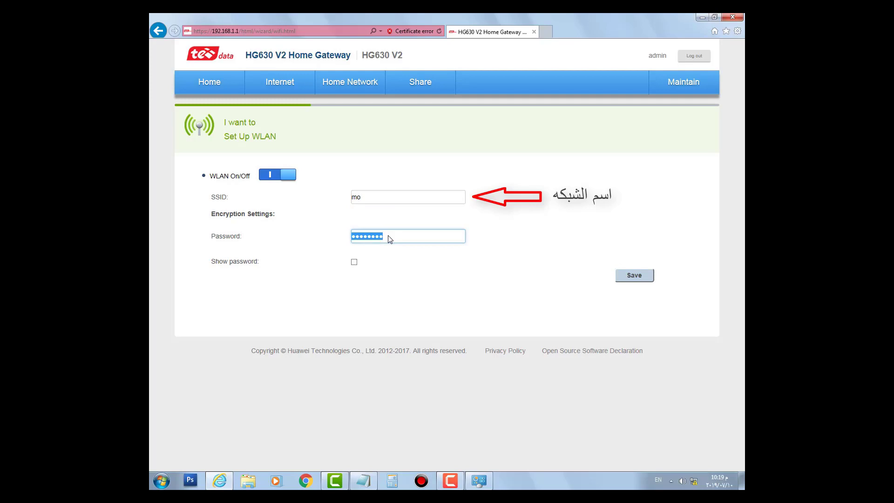
pyautogui.write('••••')
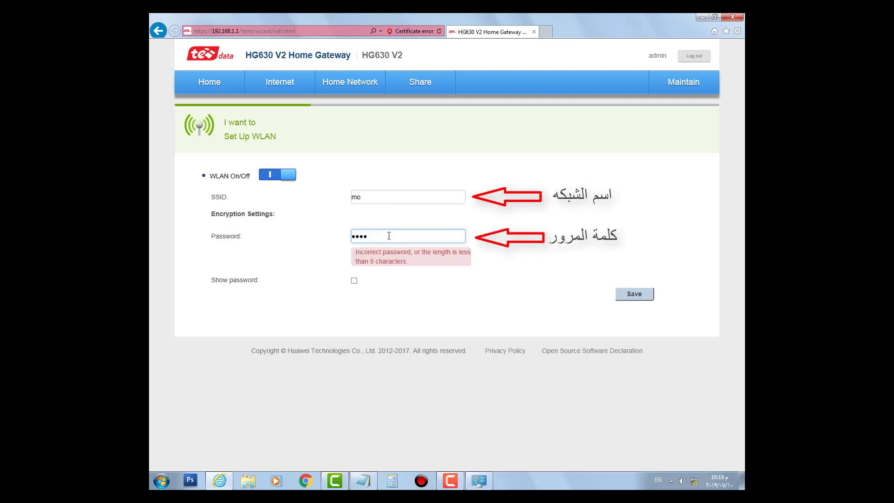
pyautogui.write('•••••••')
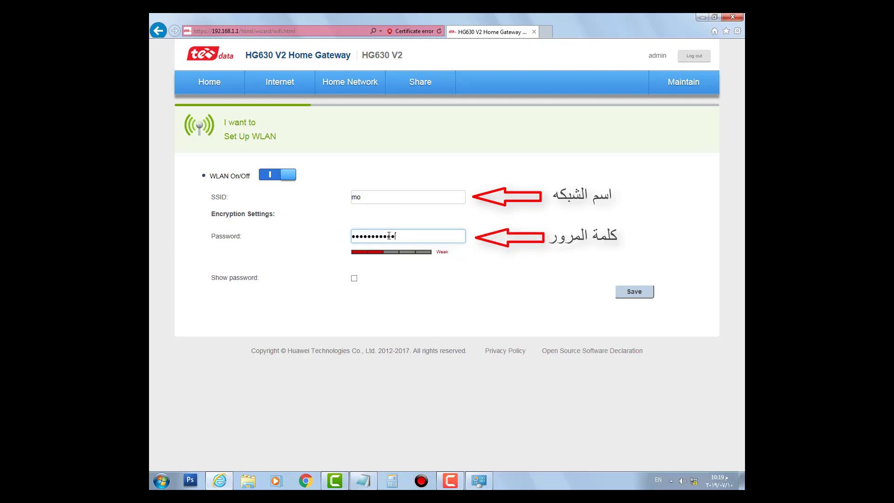
pyautogui.write('•')
pyautogui.click(354, 278)
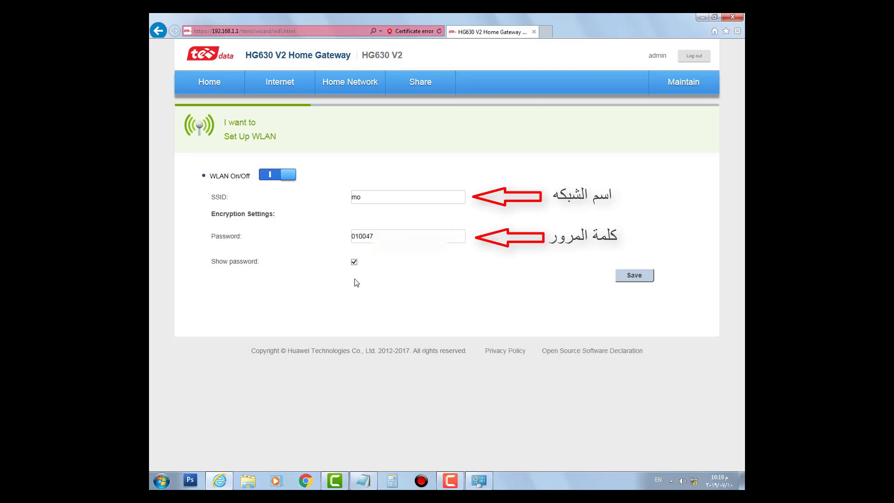
pyautogui.click(354, 262)
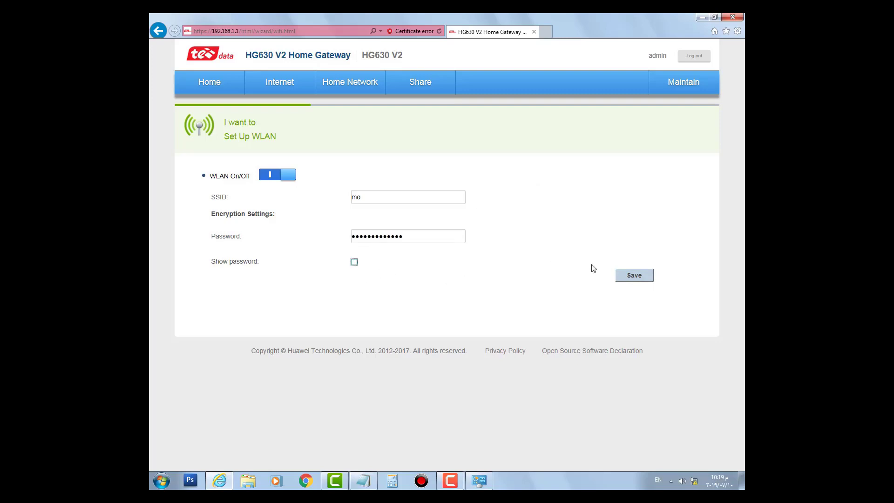
pyautogui.click(635, 276)
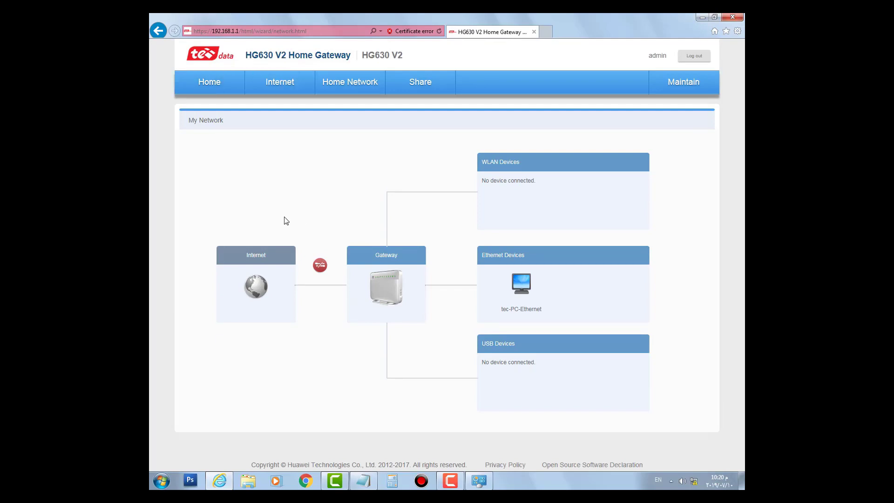
# Open the Home Network LAN Interface page and toggle its LAN Interface Settings section.
pyautogui.click(347, 83)
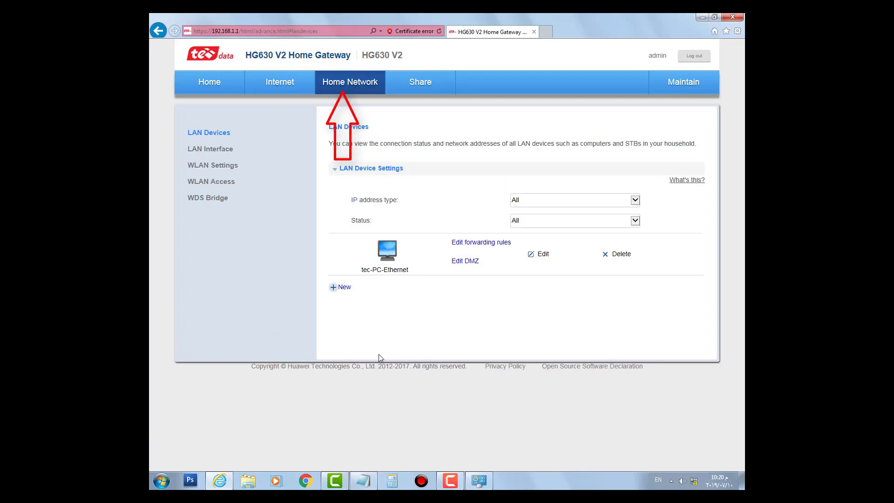
pyautogui.click(215, 152)
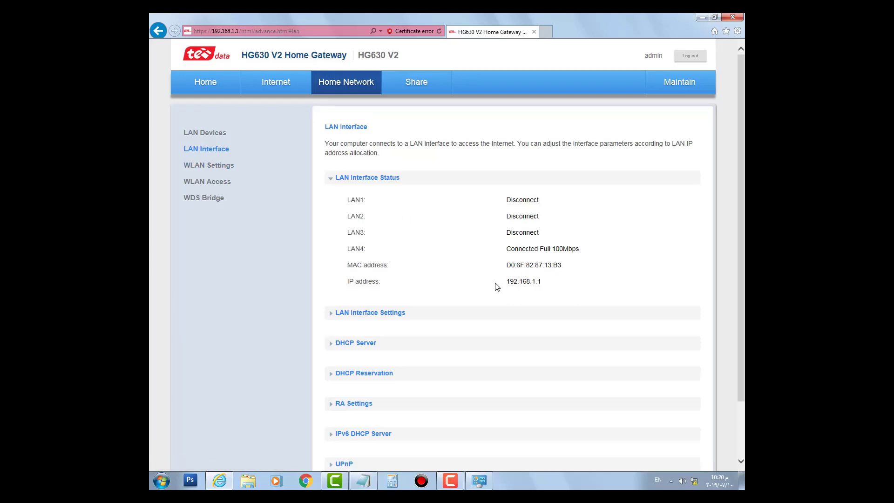
pyautogui.scroll(-3, 479, 293)
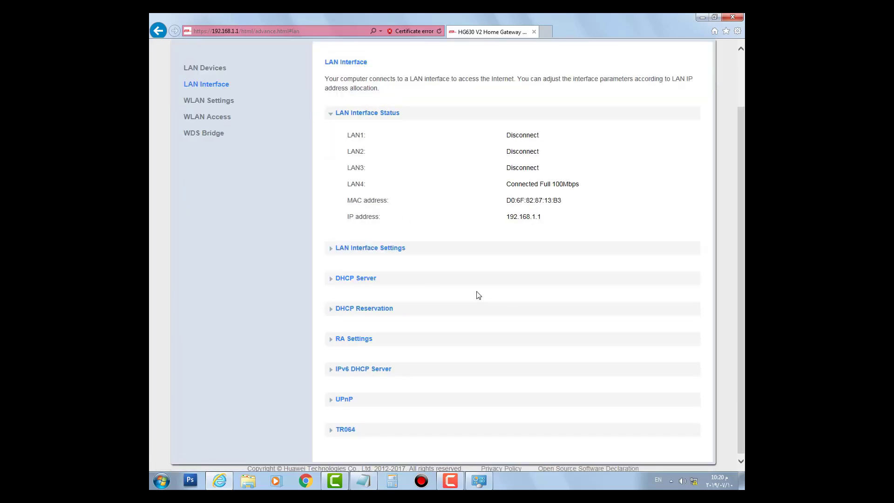
pyautogui.click(389, 250)
pyautogui.click(389, 250)
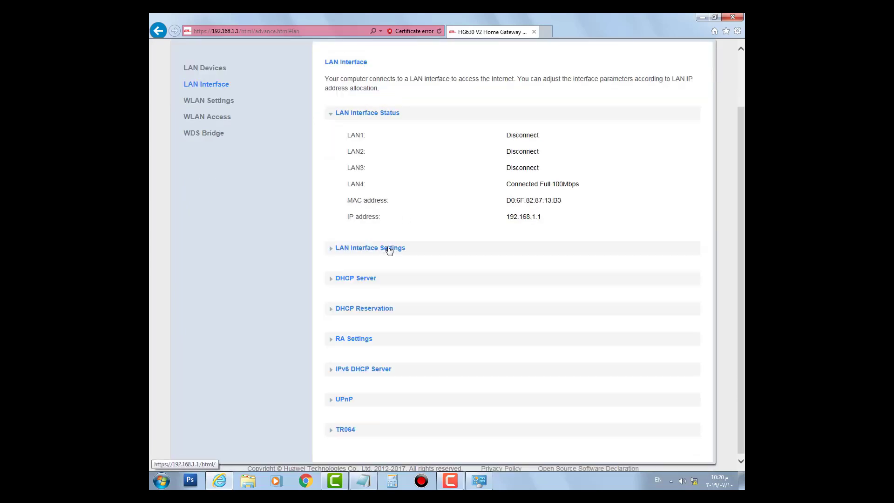
pyautogui.click(390, 250)
pyautogui.click(371, 249)
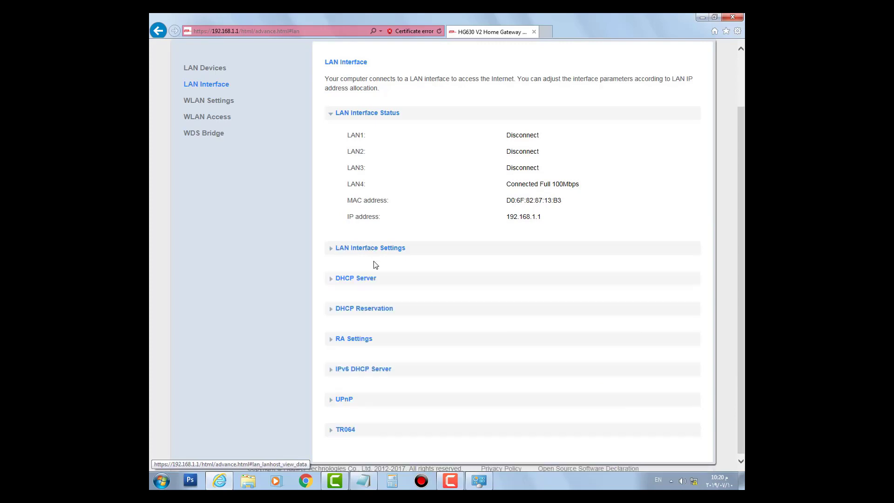
# Review the DHCP Server, DHCP Reservation, RA Settings and IPv6 DHCP Server sections, then go to WLAN Settings.
pyautogui.click(372, 281)
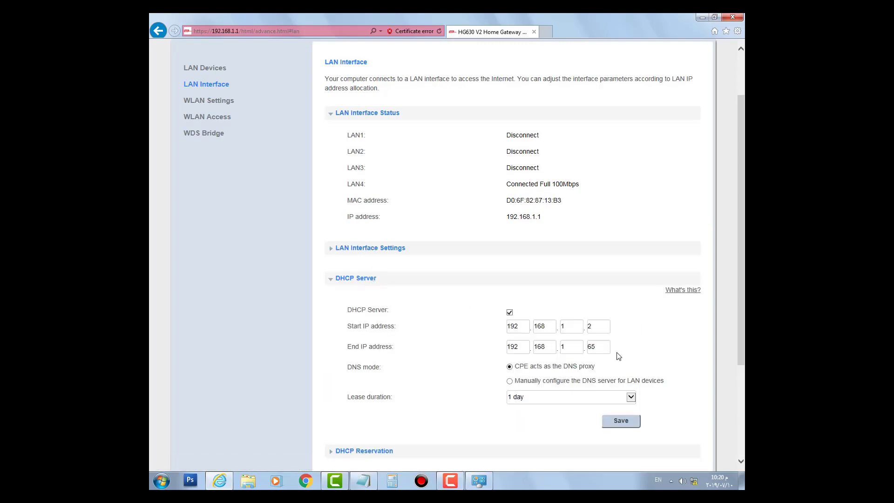
pyautogui.click(367, 280)
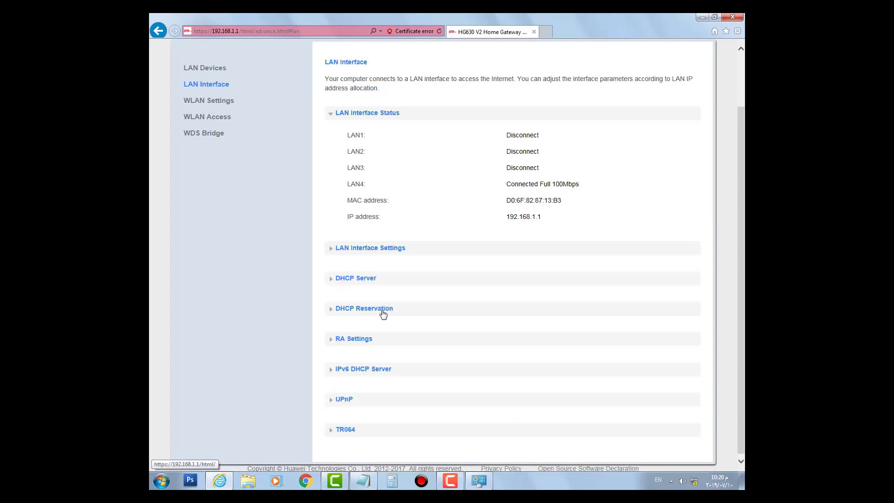
pyautogui.click(383, 313)
pyautogui.click(383, 313)
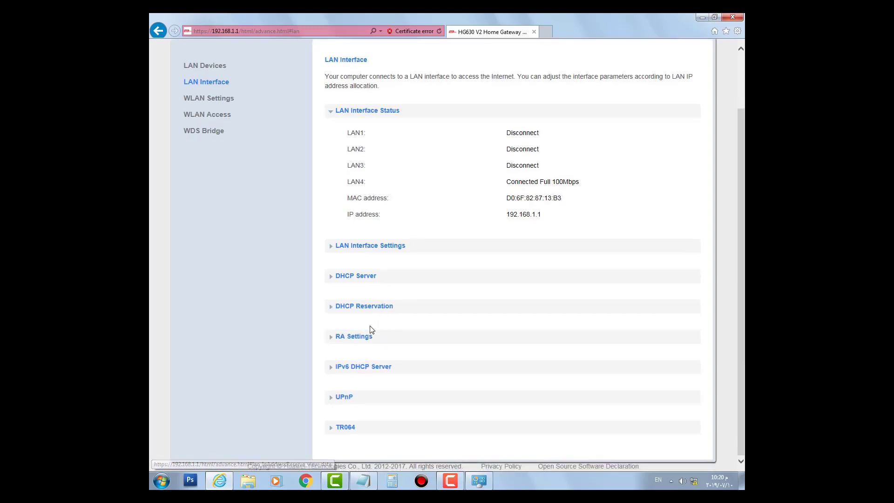
pyautogui.click(368, 345)
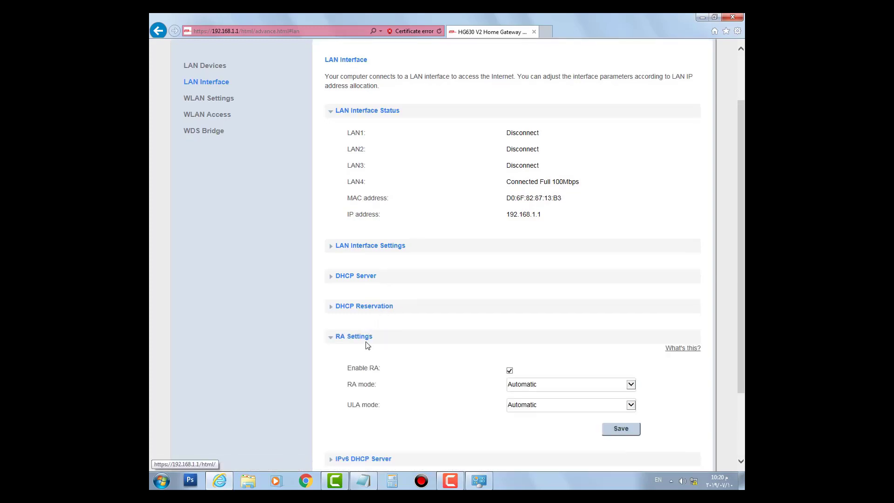
pyautogui.click(368, 345)
pyautogui.click(375, 367)
pyautogui.click(375, 371)
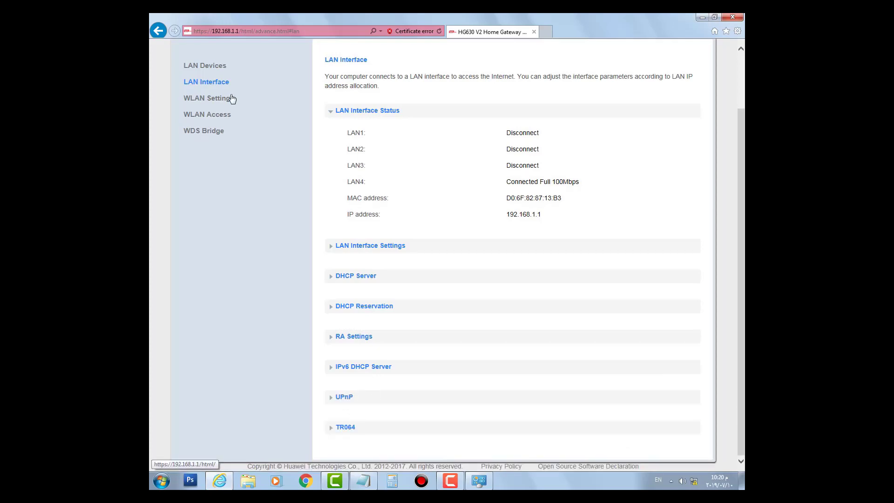
pyautogui.click(213, 101)
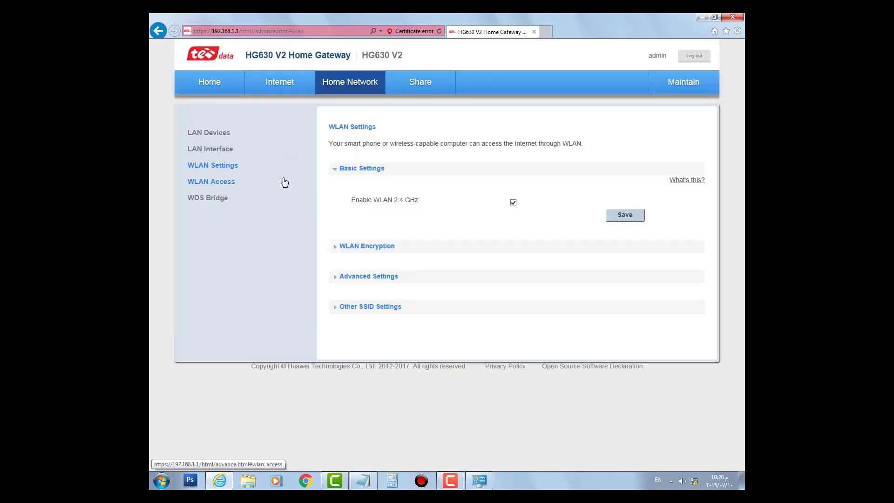
# Set the 'mo' network's security mode to WPA2-PSK with AES encryption and save.
pyautogui.click(371, 247)
pyautogui.scroll(-2, 516, 287)
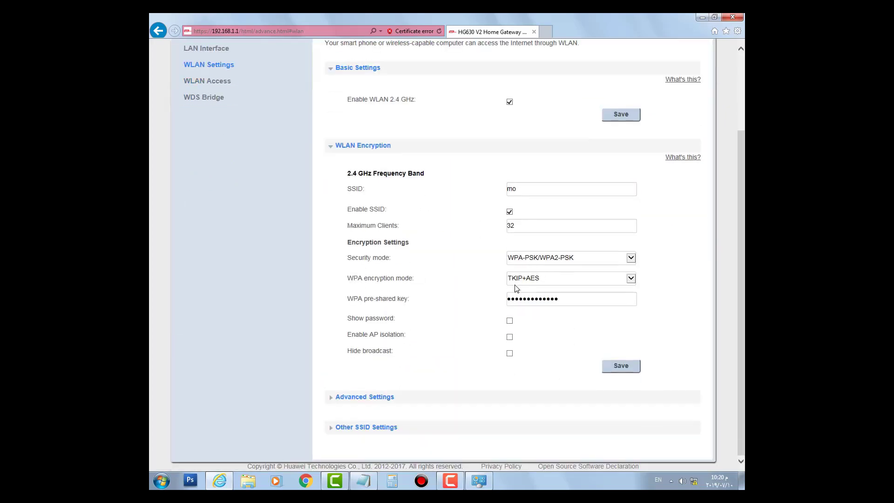
pyautogui.click(526, 192)
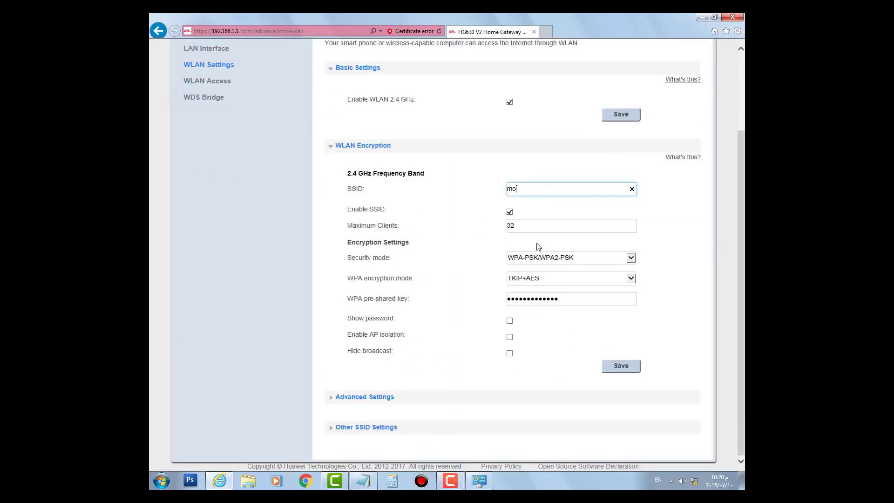
pyautogui.click(545, 258)
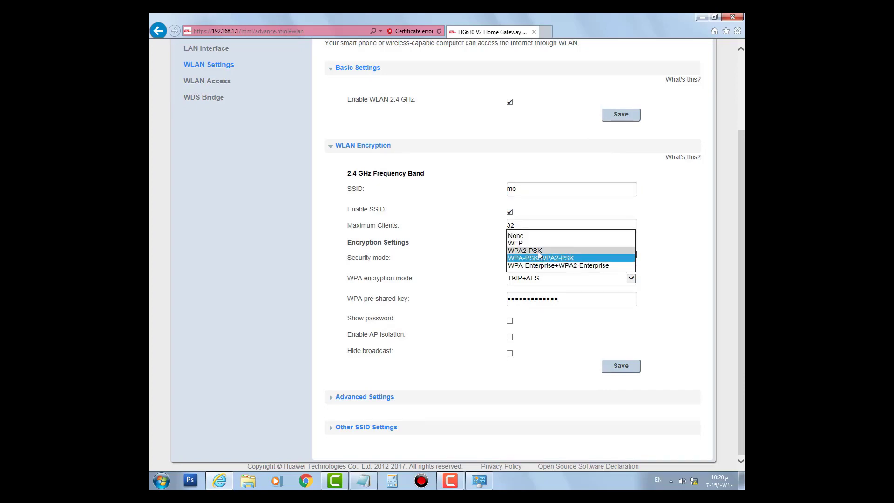
pyautogui.click(538, 251)
pyautogui.click(459, 238)
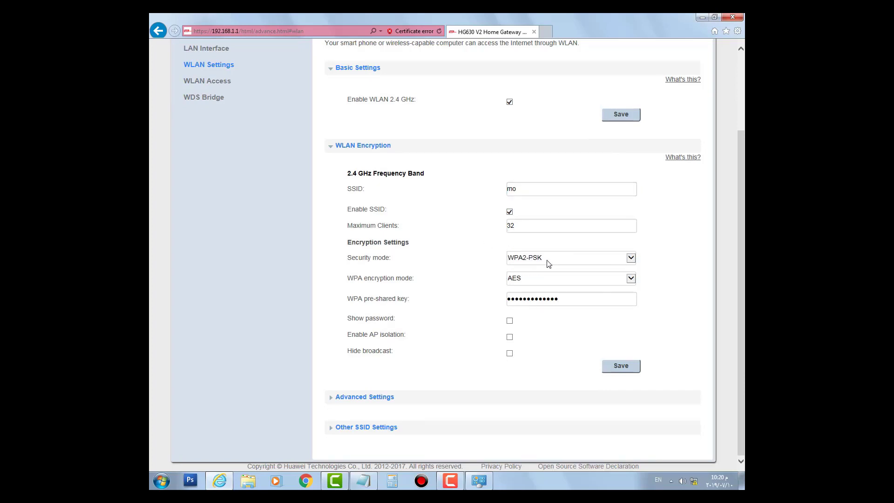
pyautogui.click(509, 321)
pyautogui.click(510, 322)
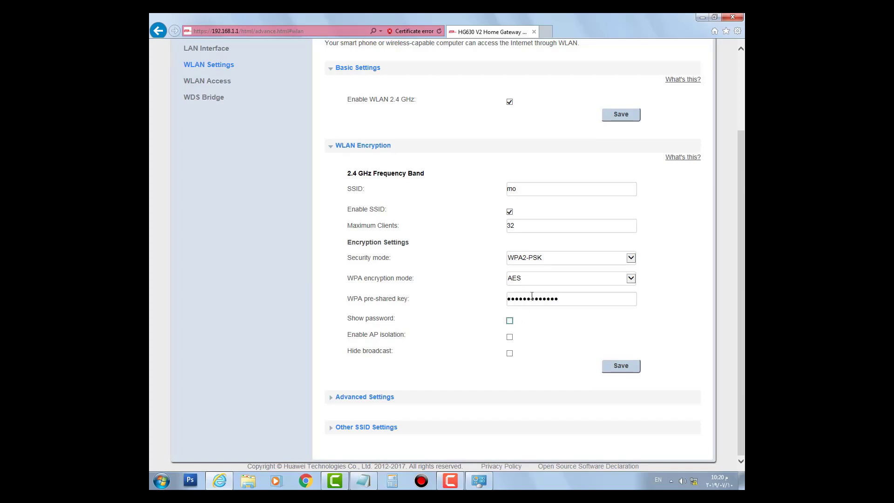
pyautogui.click(622, 371)
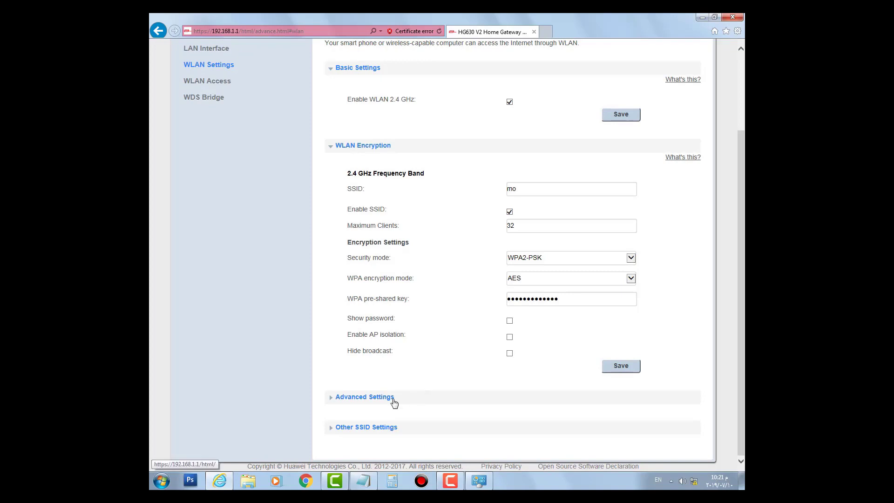
# Expand the Advanced Settings and Other SSID Settings sections to review them.
pyautogui.click(393, 402)
pyautogui.scroll(-3, 477, 384)
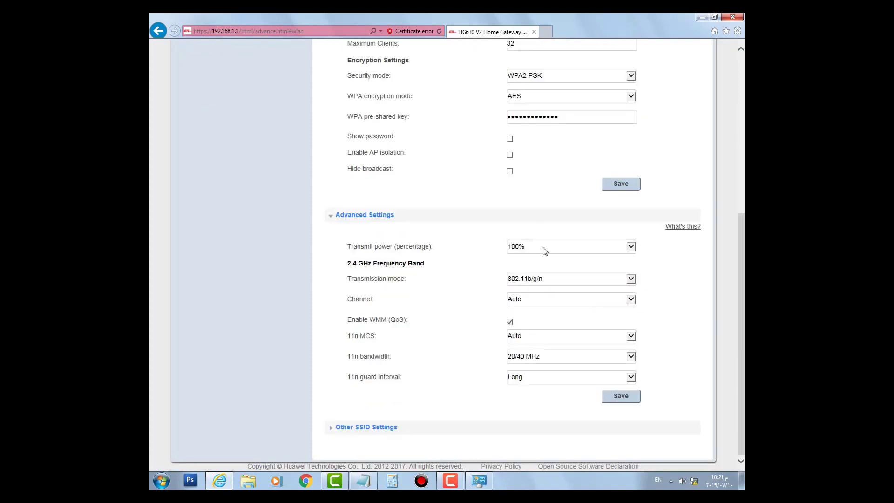
pyautogui.click(382, 429)
pyautogui.scroll(5, 468, 330)
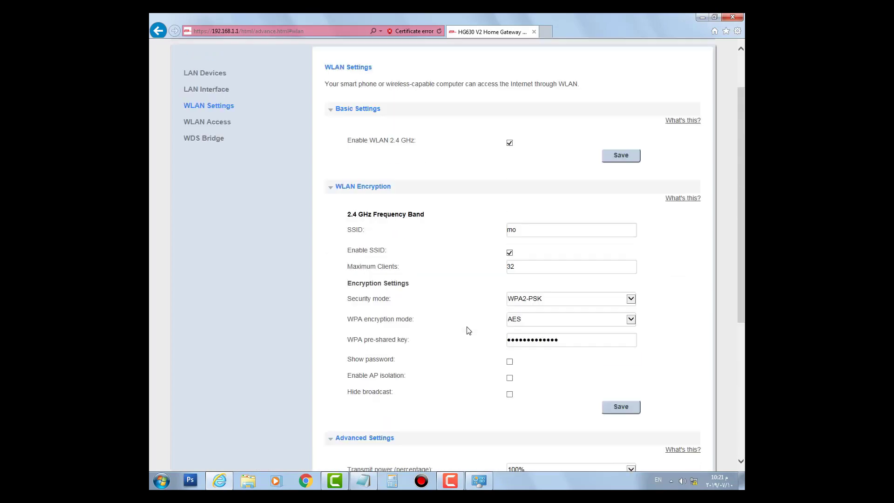
pyautogui.scroll(1, 468, 330)
# Disable WPS on the WLAN Access page, submit the change, and return to the home page.
pyautogui.click(223, 183)
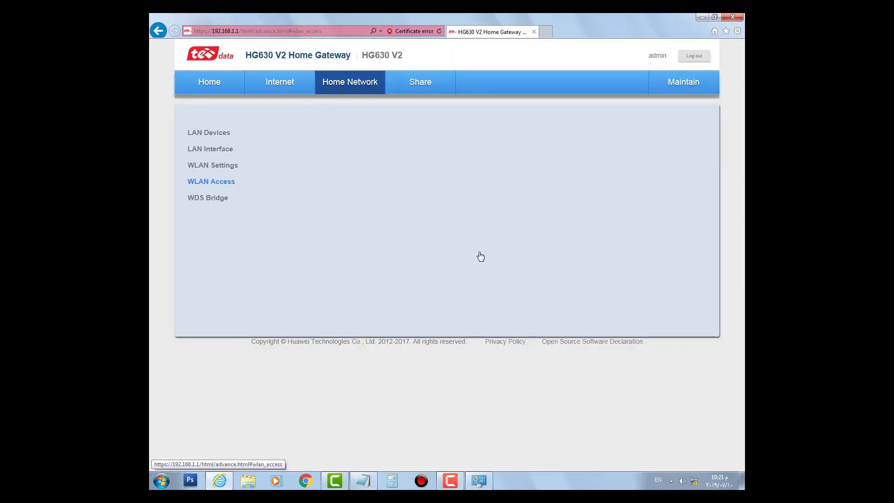
pyautogui.click(354, 196)
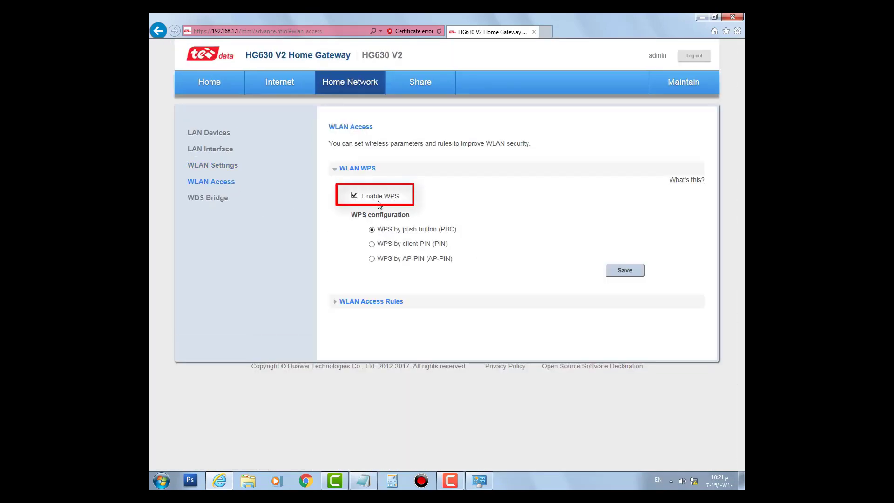
pyautogui.click(353, 195)
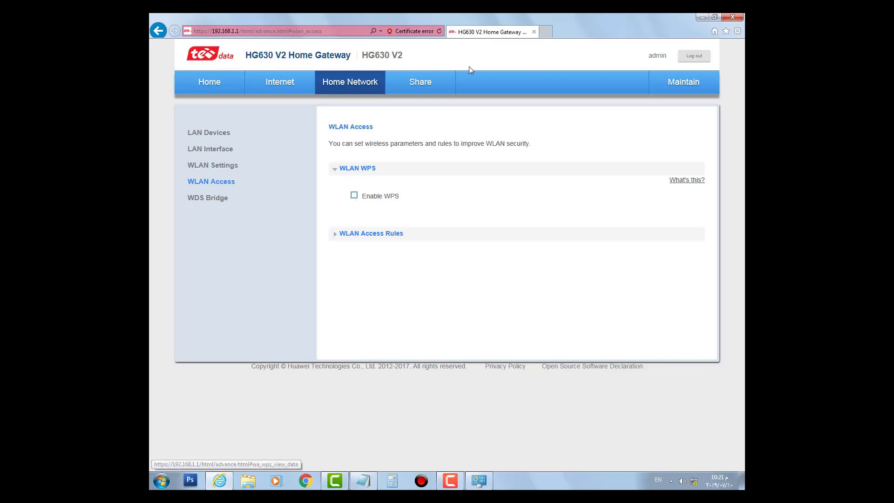
pyautogui.click(215, 83)
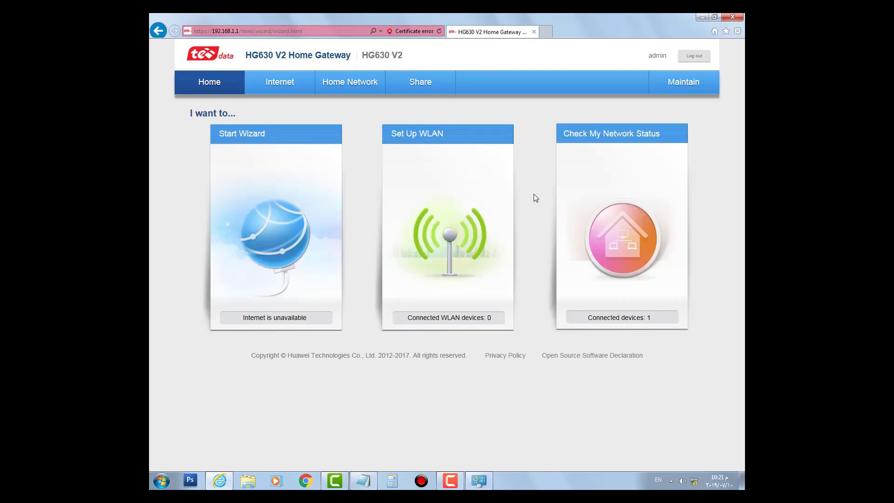
# In Maintain > Account Management, edit admin's login password: enter the current and new passwords.
pyautogui.click(691, 84)
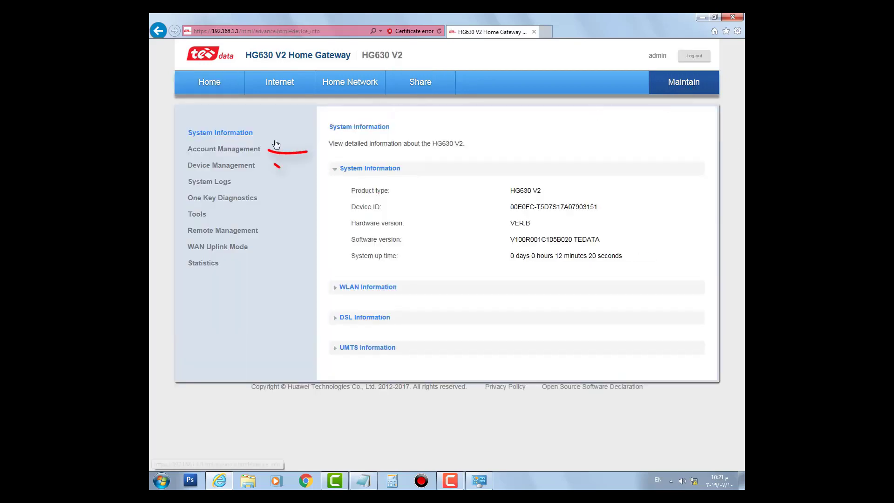
pyautogui.click(223, 150)
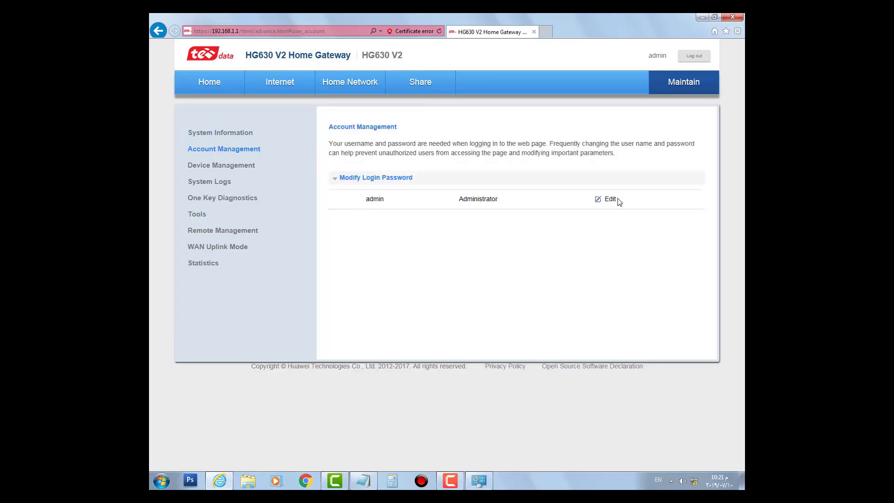
pyautogui.click(612, 199)
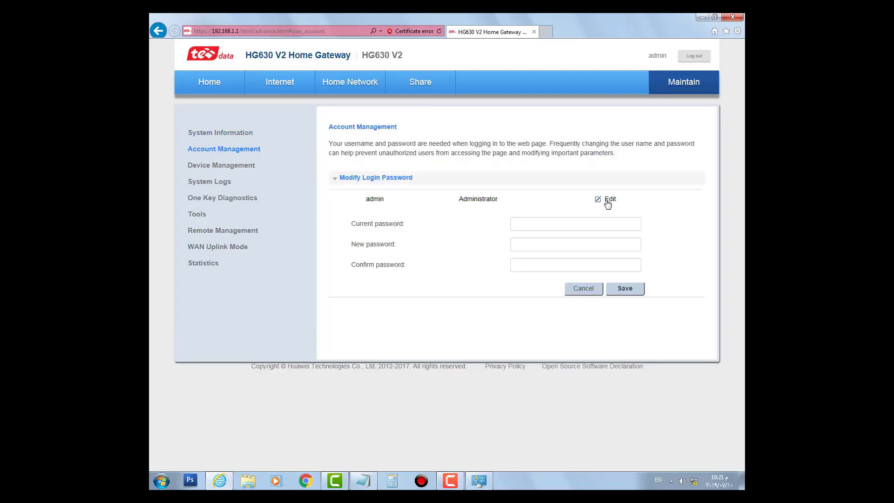
pyautogui.click(557, 223)
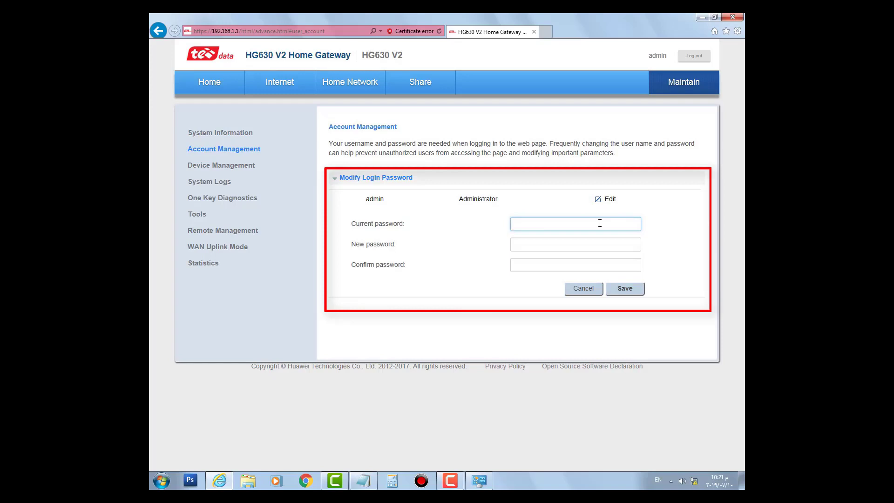
pyautogui.write('admi')
pyautogui.click(538, 245)
pyautogui.write('123456789012')
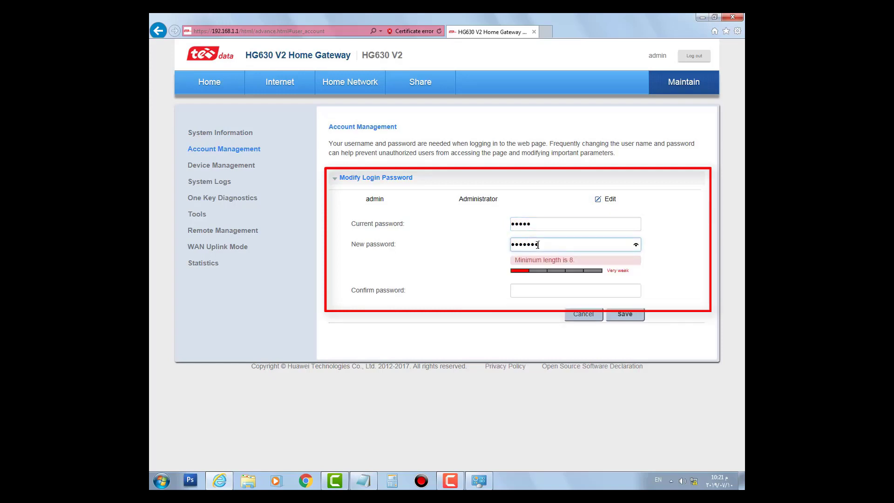
pyautogui.click(547, 278)
pyautogui.write('1234567')
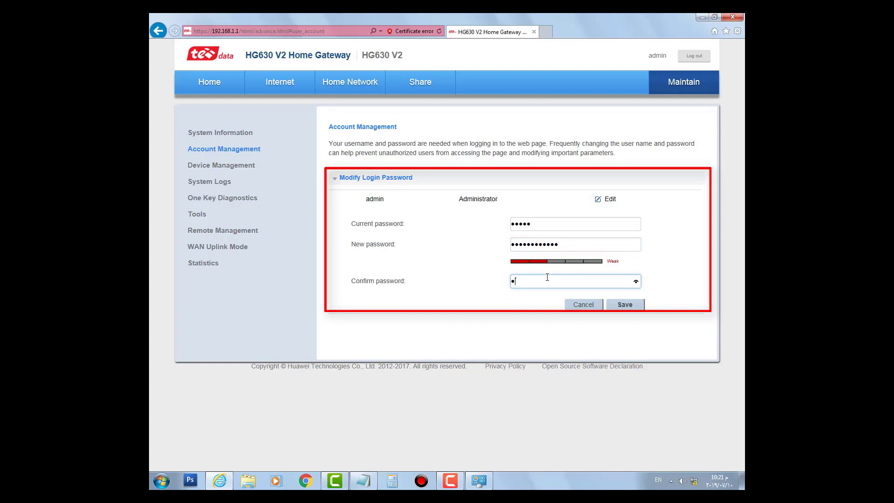